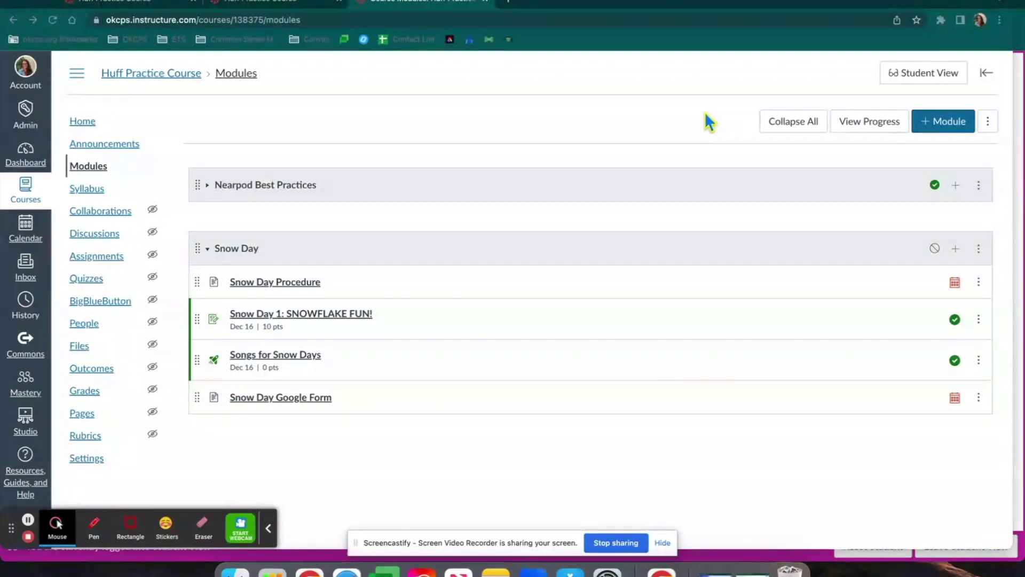
Add an Assignment item named 'Snow Day Google Slides' to the Snow Day module and open it
left_click(956, 248)
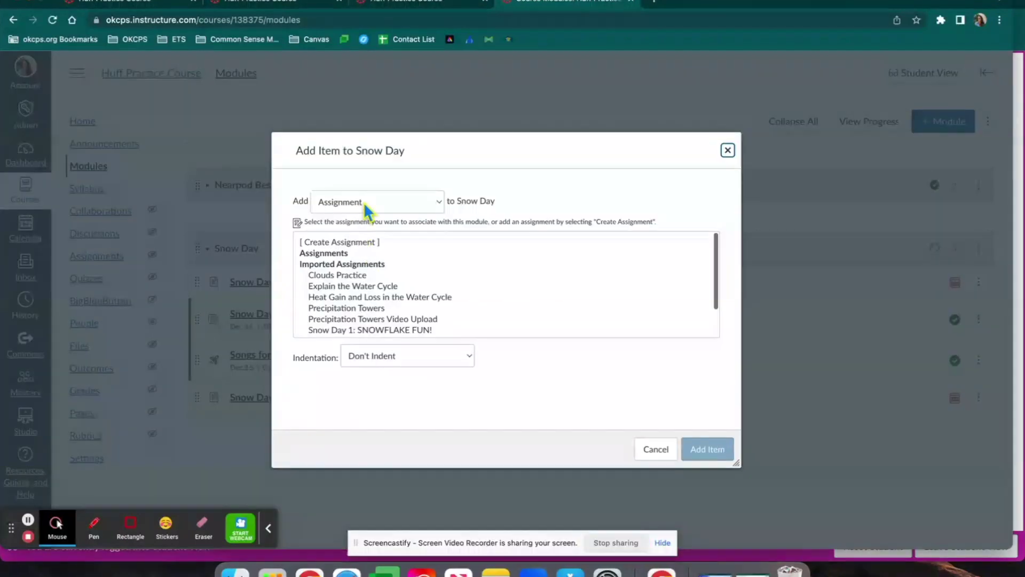
left_click(367, 208)
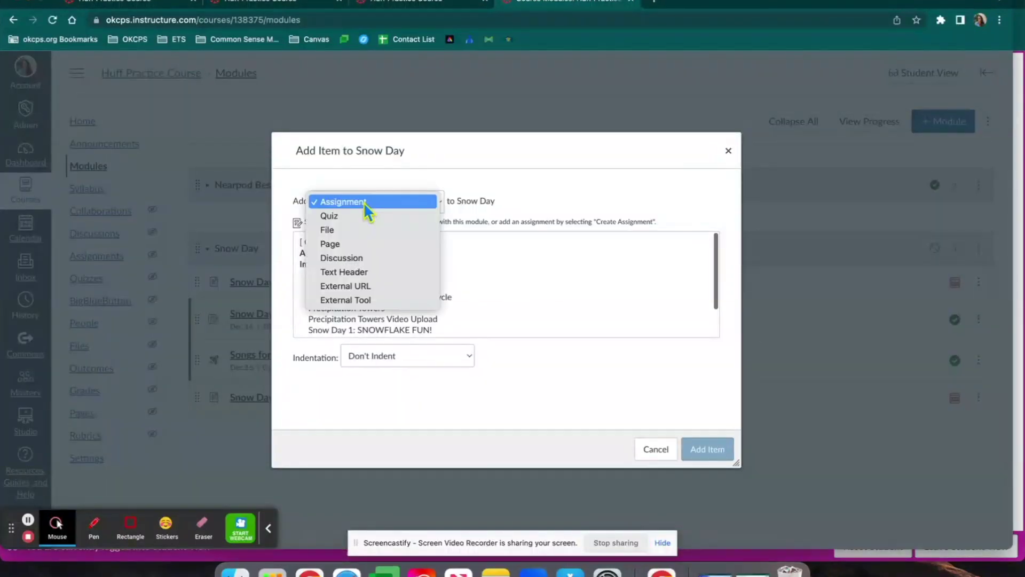
left_click(367, 206)
left_click(418, 360)
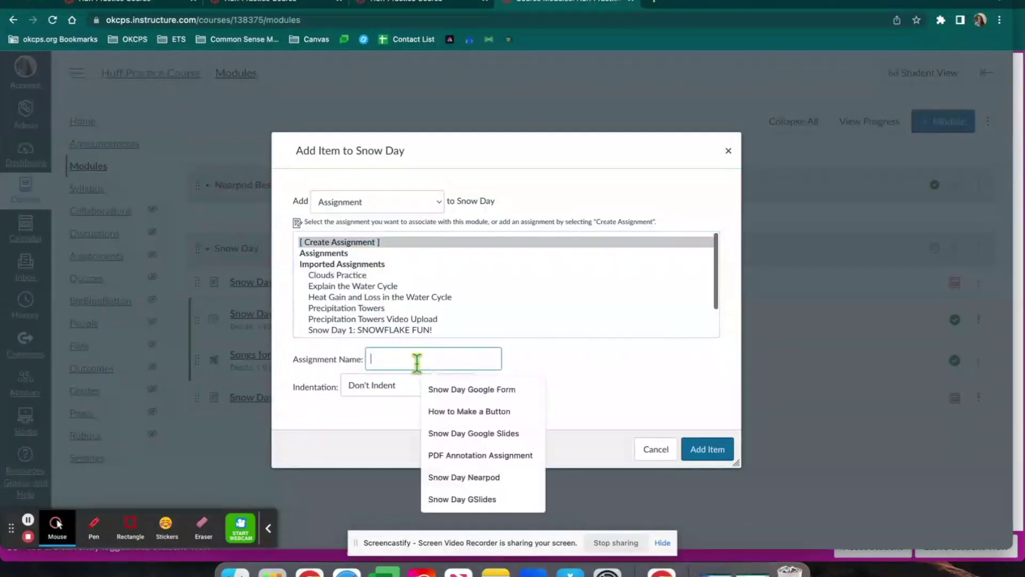
left_click(458, 434)
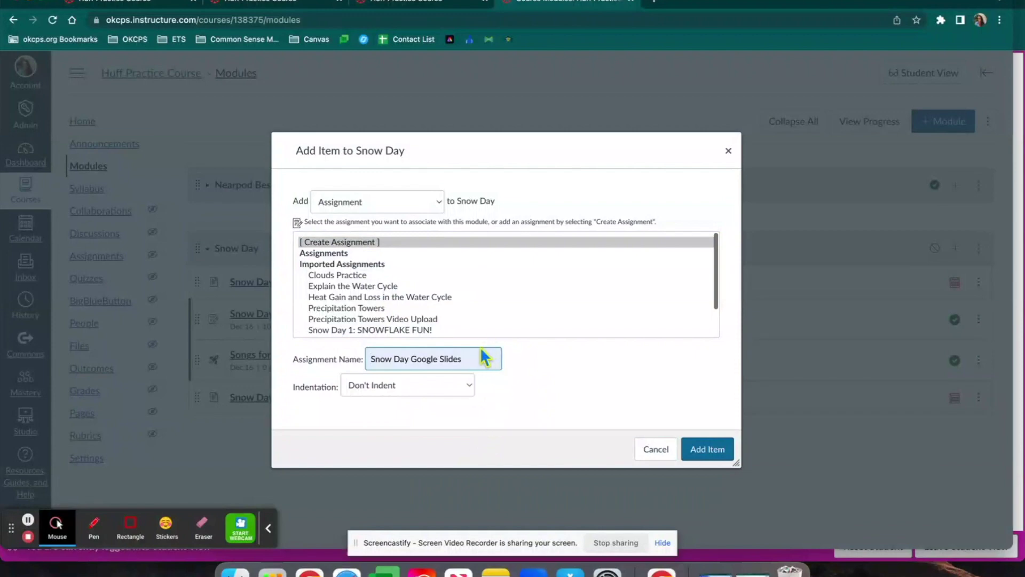
left_click(718, 453)
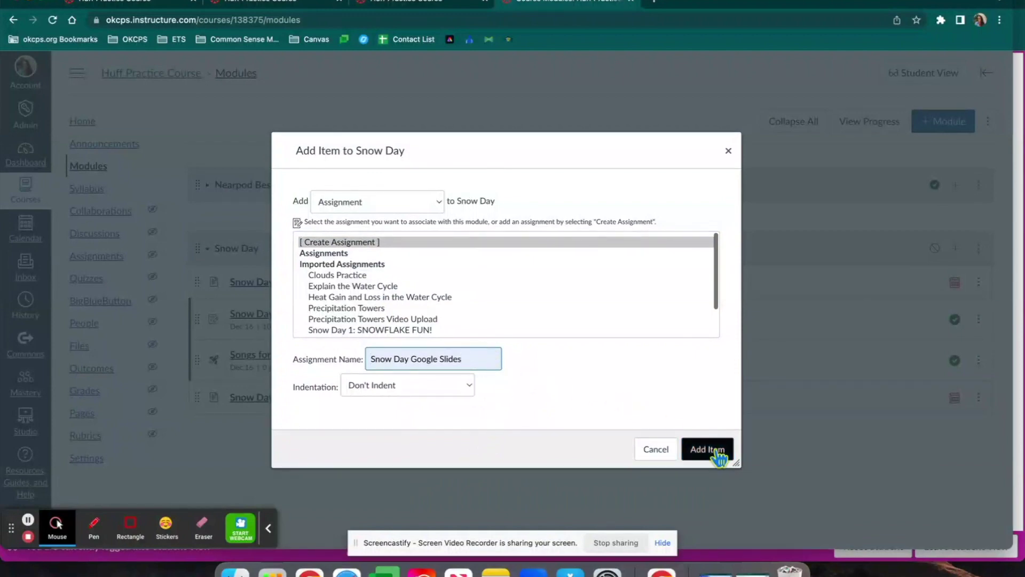
left_click(718, 451)
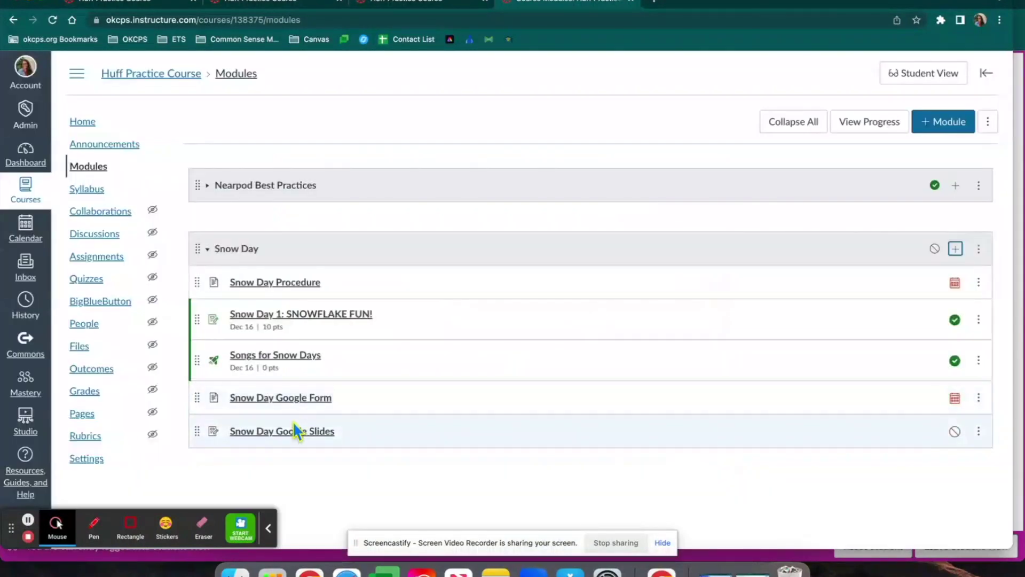
left_click(294, 429)
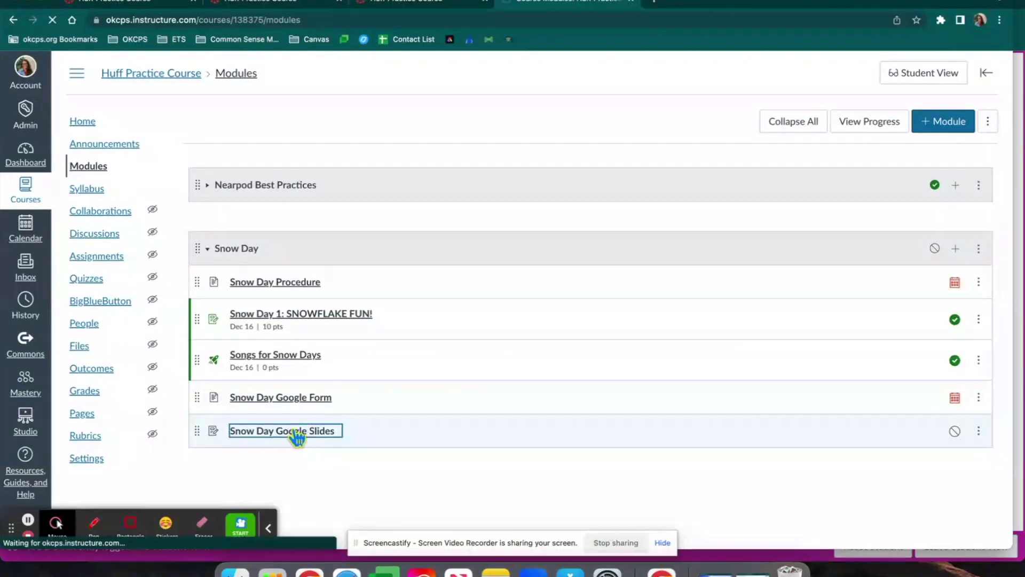
Edit the assignment and enter 'Instructions' as its description
left_click(783, 126)
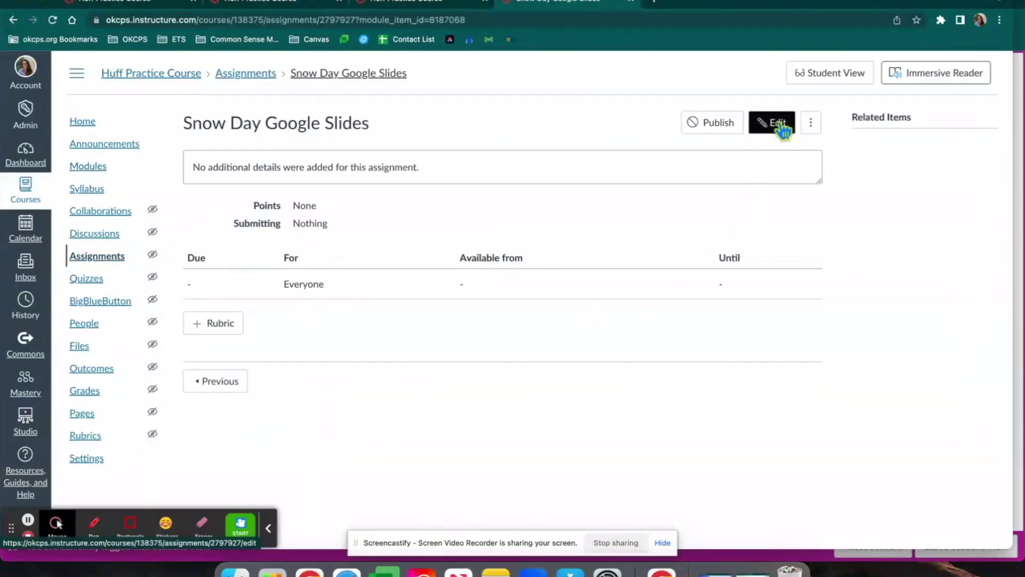
left_click(783, 127)
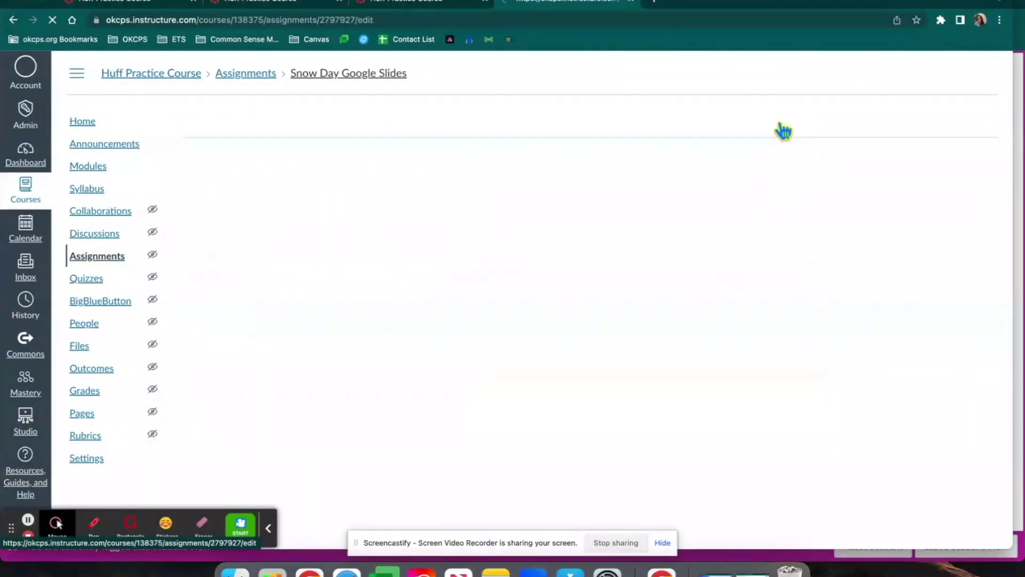
left_click(457, 386)
type("Instructions")
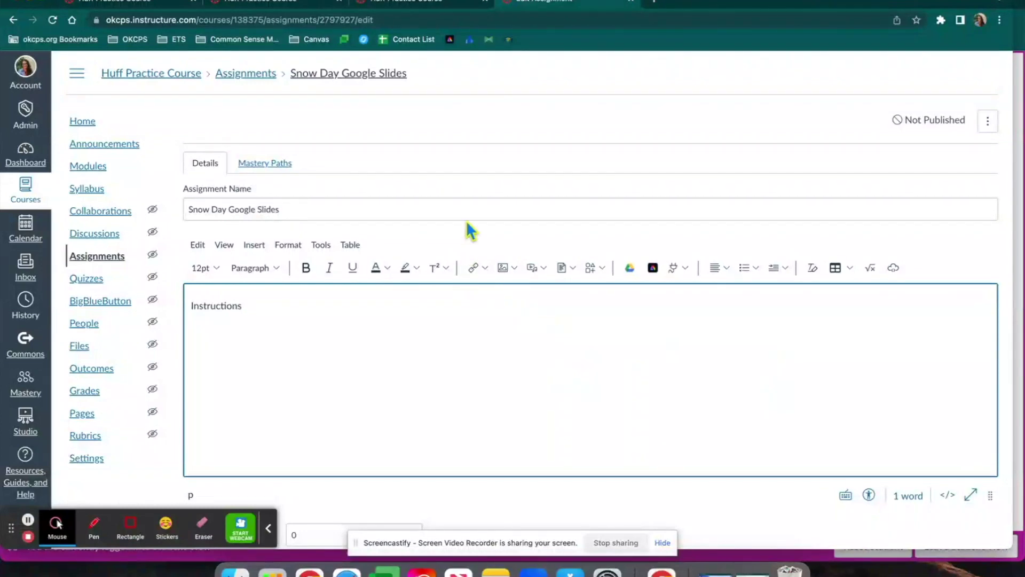
scroll(470, 213, "down", 1)
scroll(472, 195, "down", 5)
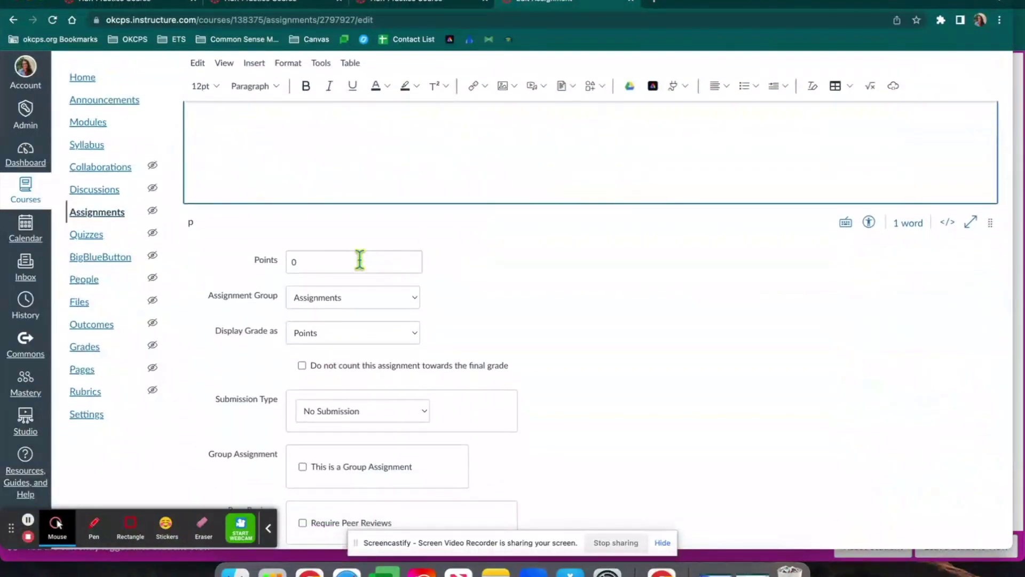
Set points to 10 and display the grade as Complete/Incomplete
left_click(358, 262)
key("BackSpace")
type("10")
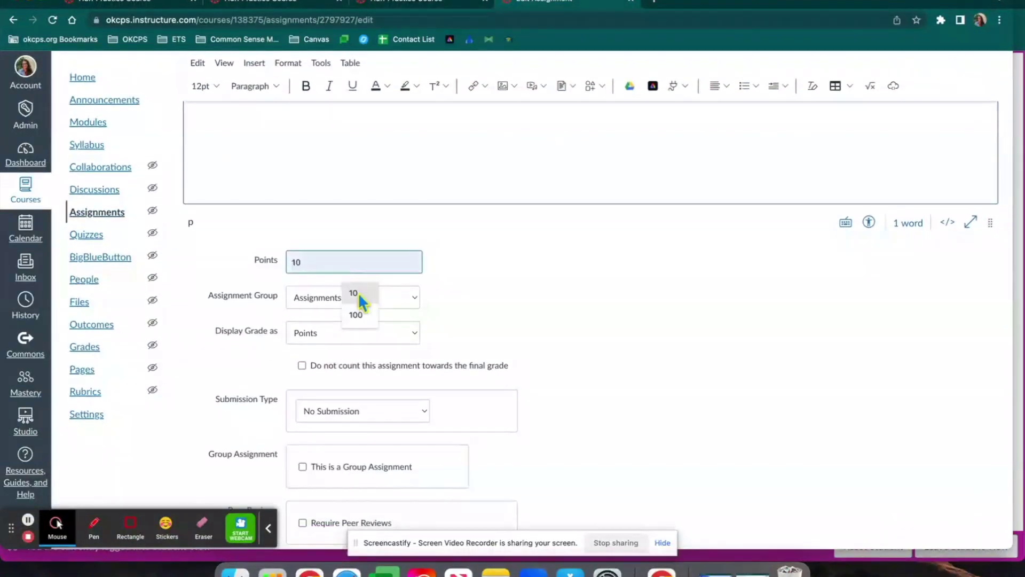
left_click(312, 335)
left_click(326, 318)
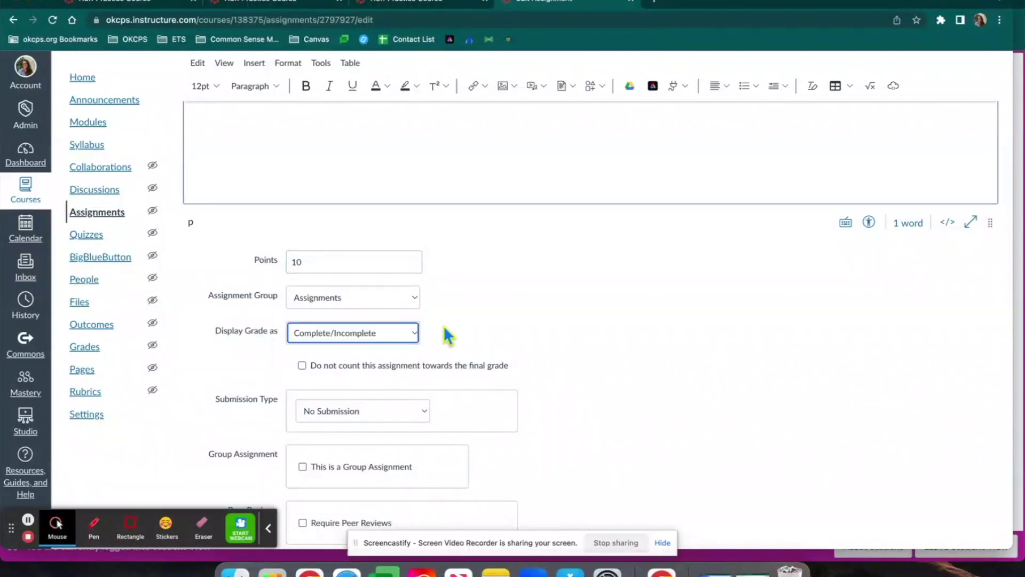
scroll(448, 333, "down", 2)
scroll(450, 335, "down", 1)
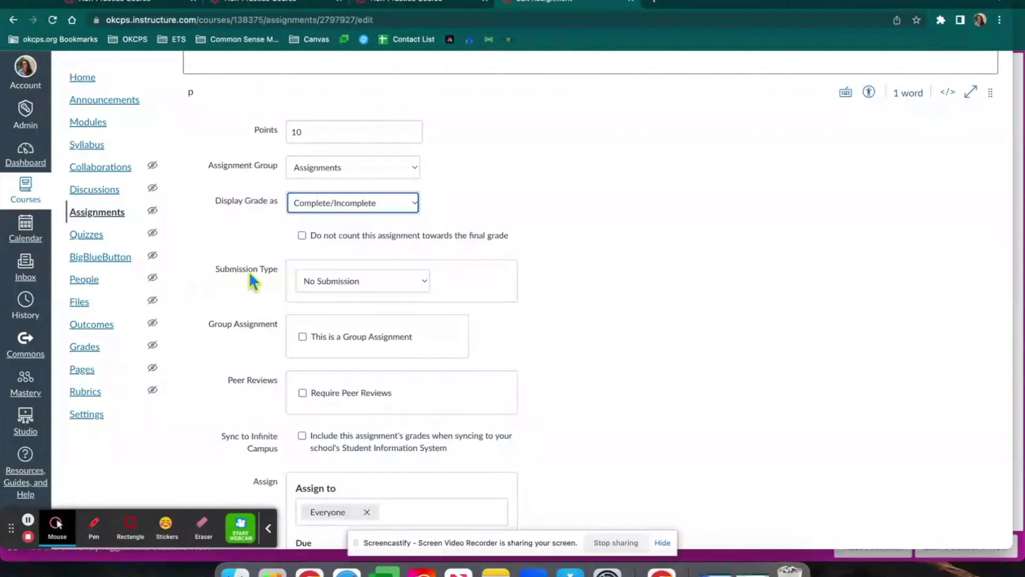
left_click(422, 282)
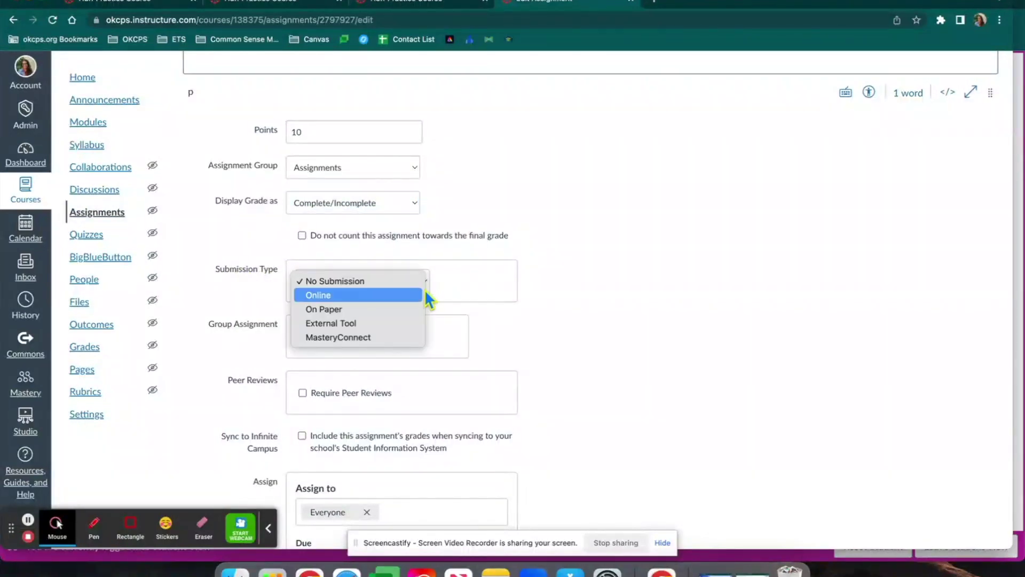
Set submission type to External Tool and pick Google Assignments (LTI 1.3) from the tool list
left_click(326, 328)
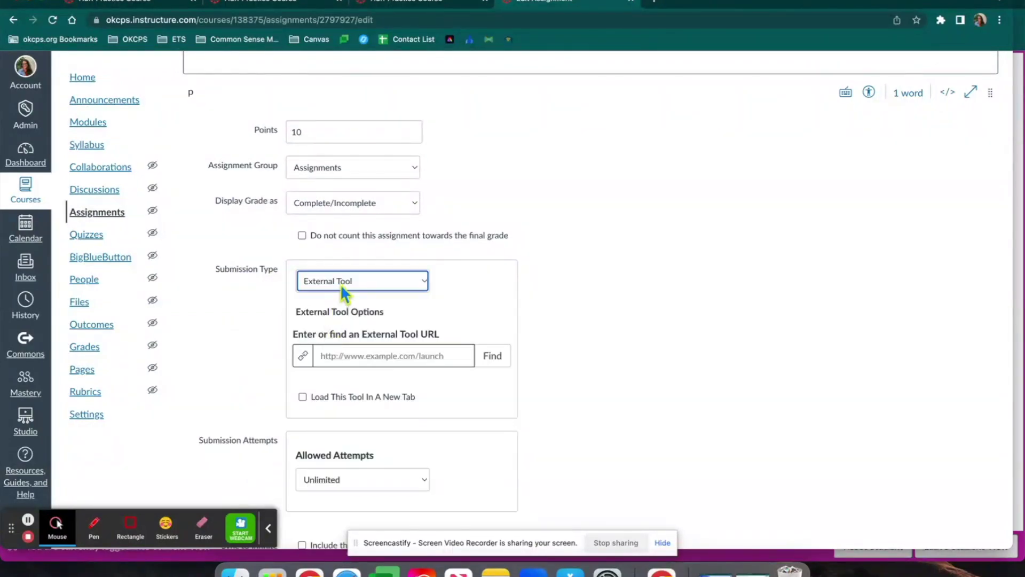
left_click(494, 361)
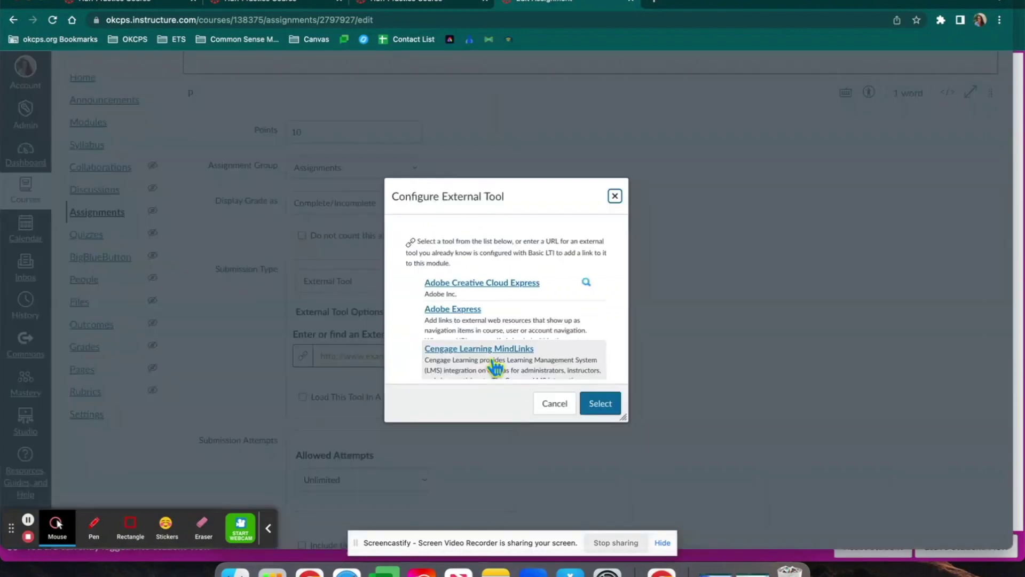
scroll(494, 368, "down", 3)
scroll(494, 368, "down", 3)
scroll(495, 368, "down", 3)
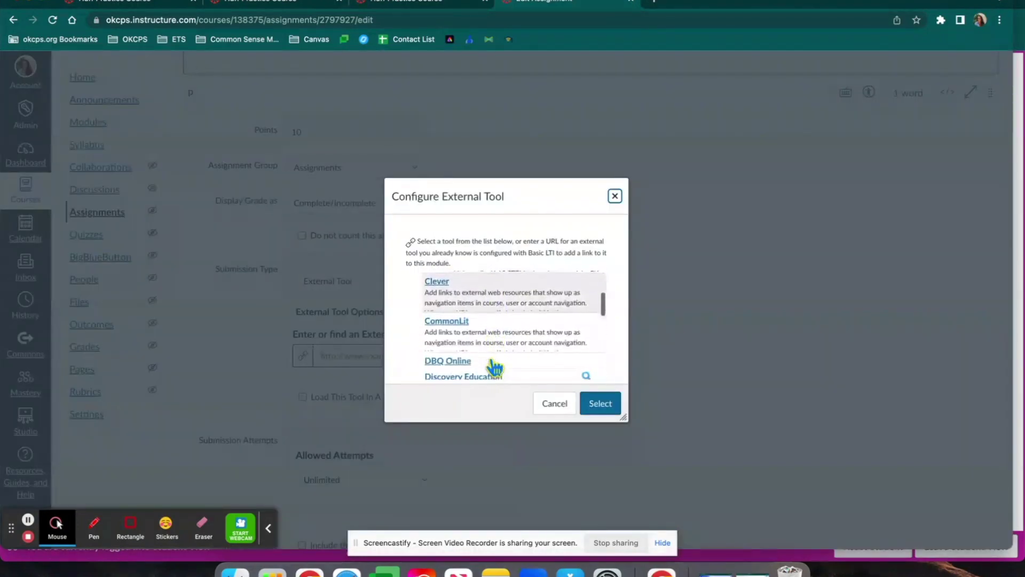
scroll(495, 367, "down", 2)
scroll(495, 368, "down", 2)
scroll(494, 367, "down", 2)
scroll(495, 368, "down", 1)
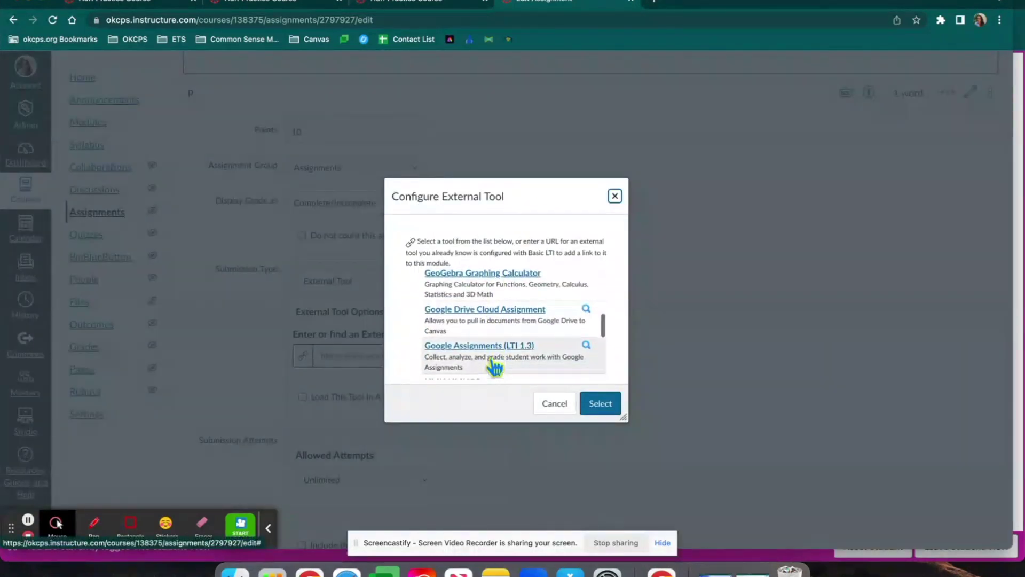
scroll(494, 368, "down", 1)
scroll(495, 367, "down", 1)
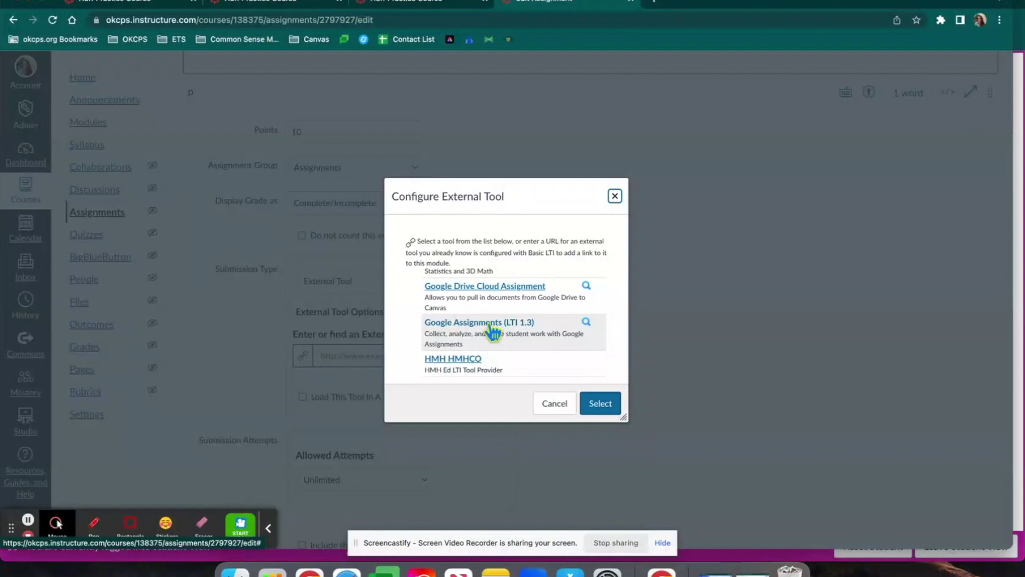
left_click(491, 325)
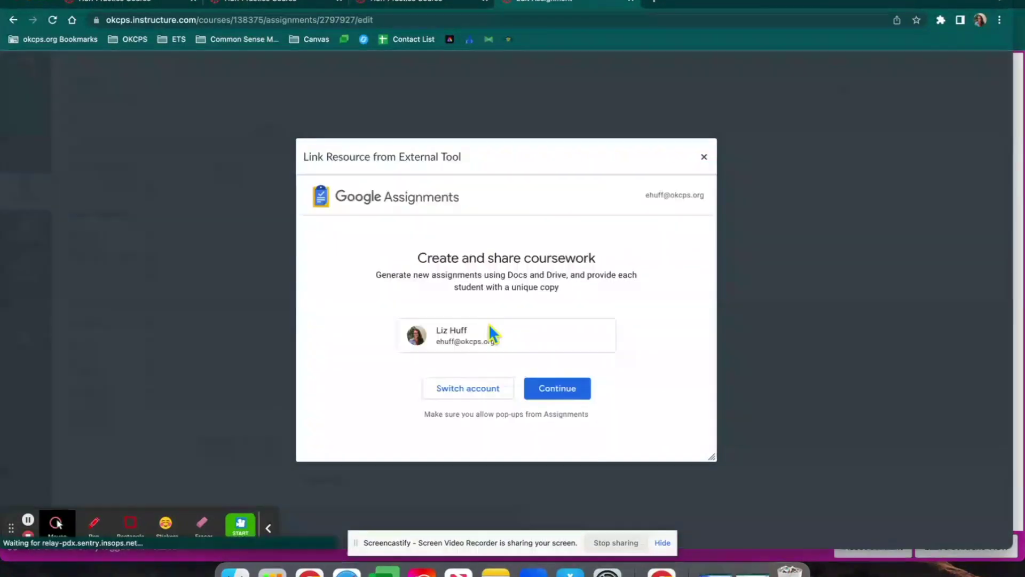
Attach the Remote Snow Day TPT slides from Google Drive as a per-student copy
left_click(572, 393)
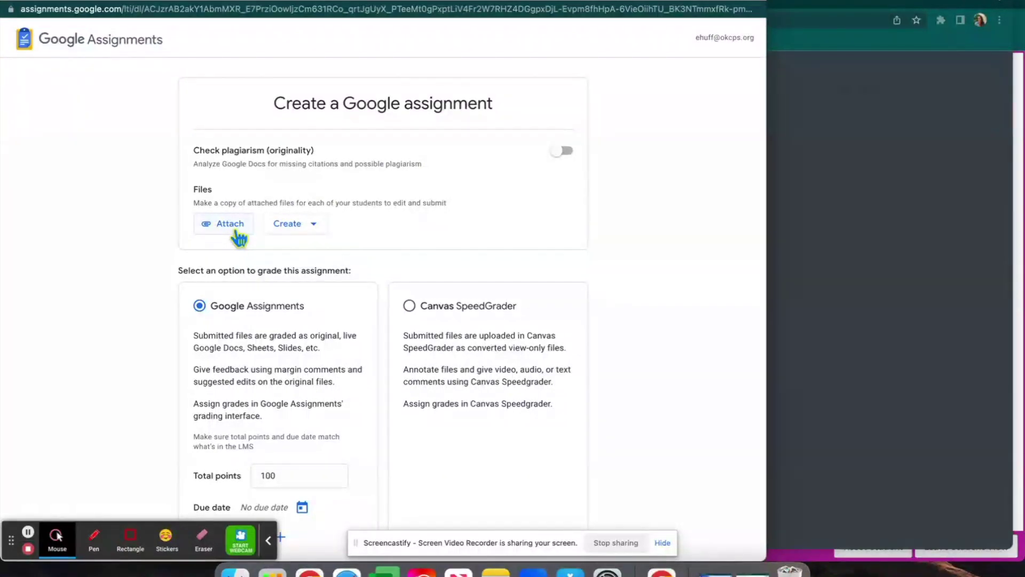
left_click(235, 233)
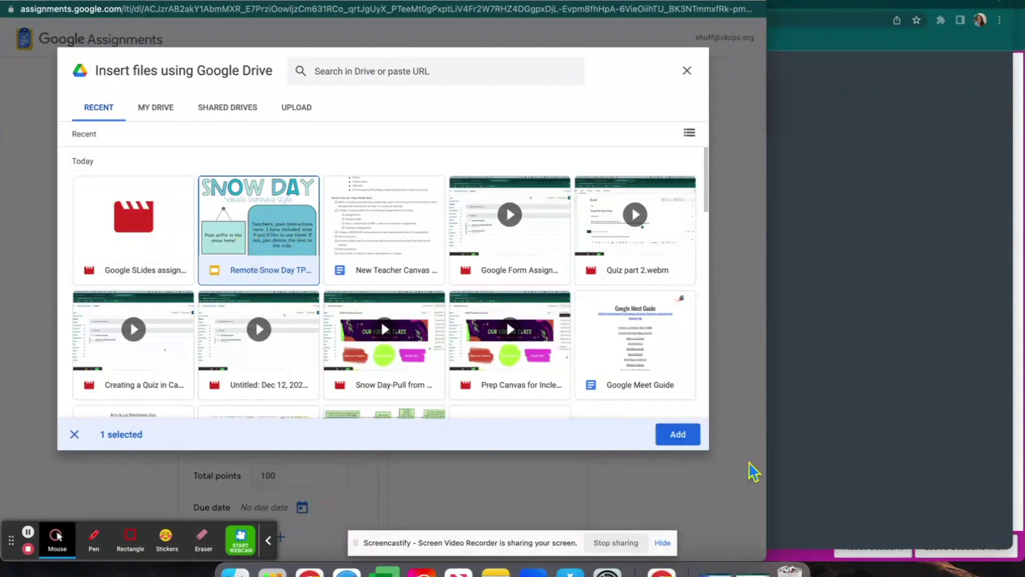
left_click(678, 434)
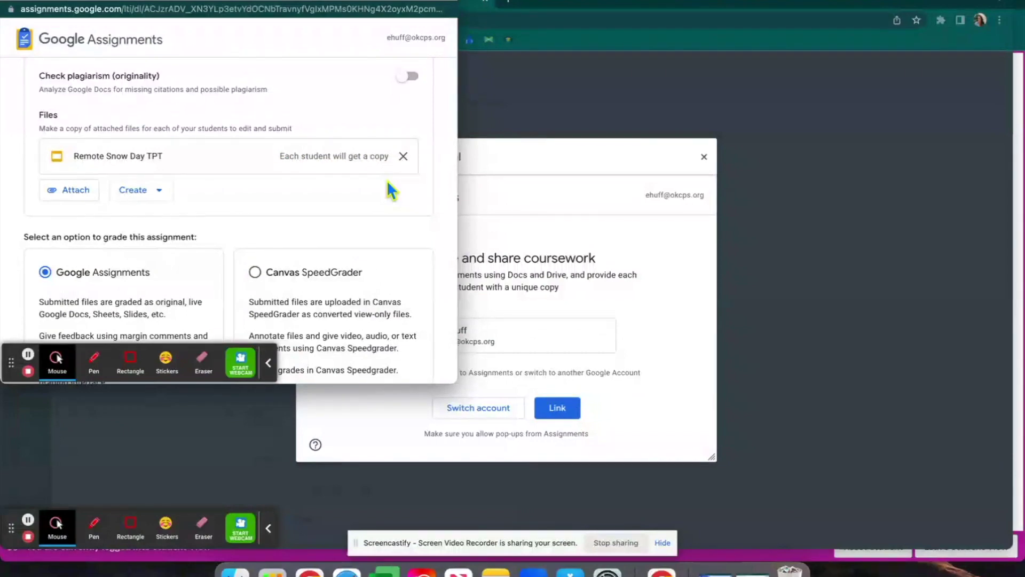
Choose Canvas SpeedGrader grading and create the Google assignment
scroll(654, 428, "down", 2)
scroll(655, 428, "down", 3)
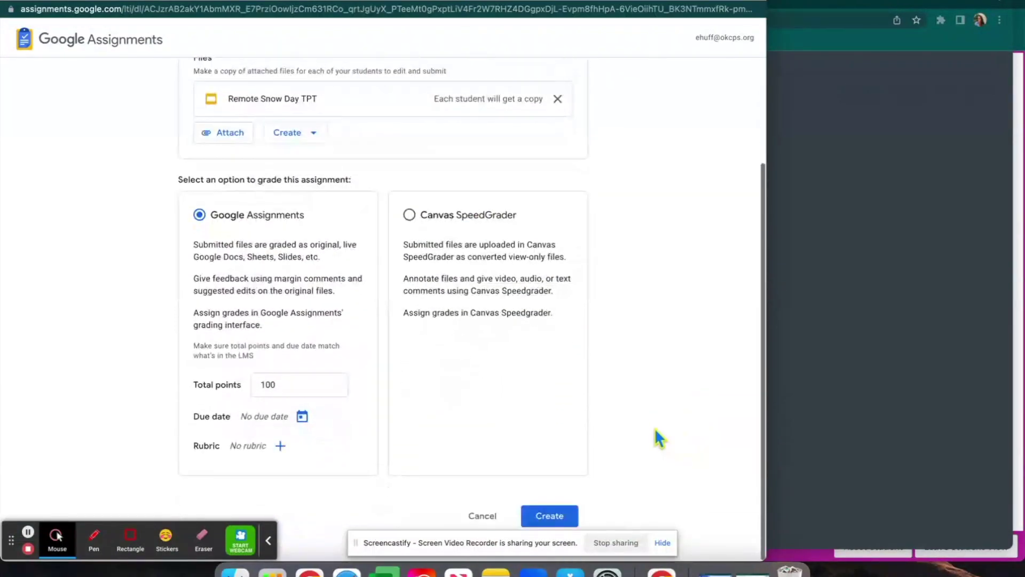
left_click(414, 216)
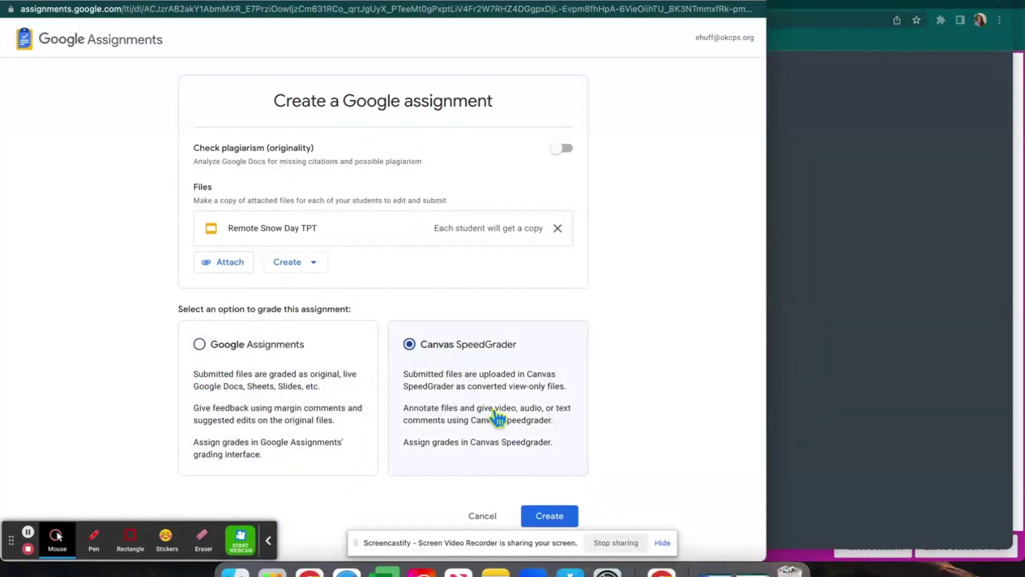
left_click(549, 516)
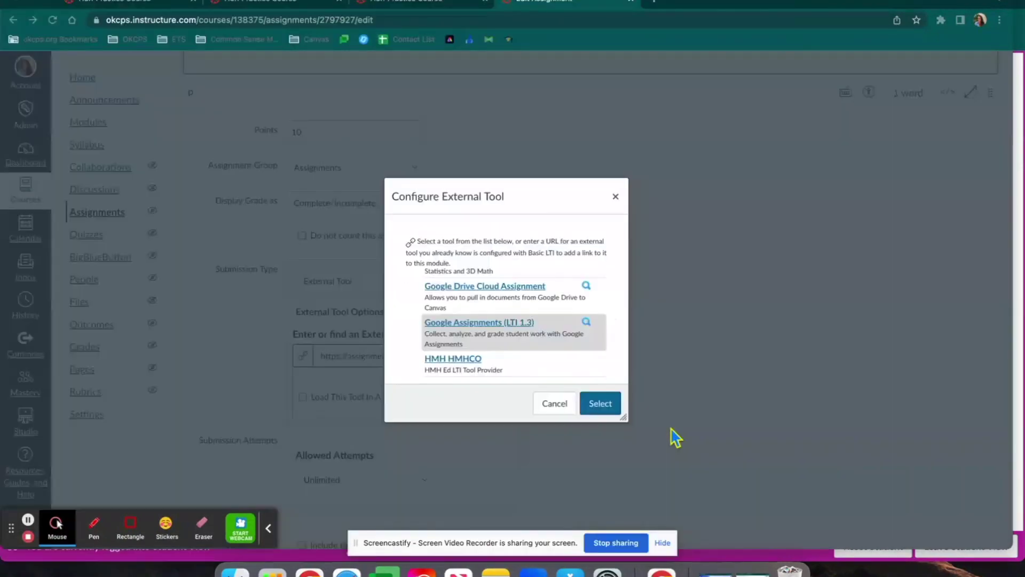
Confirm Google Assignments (LTI 1.3) in Configure External Tool so its URL fills in
left_click(601, 407)
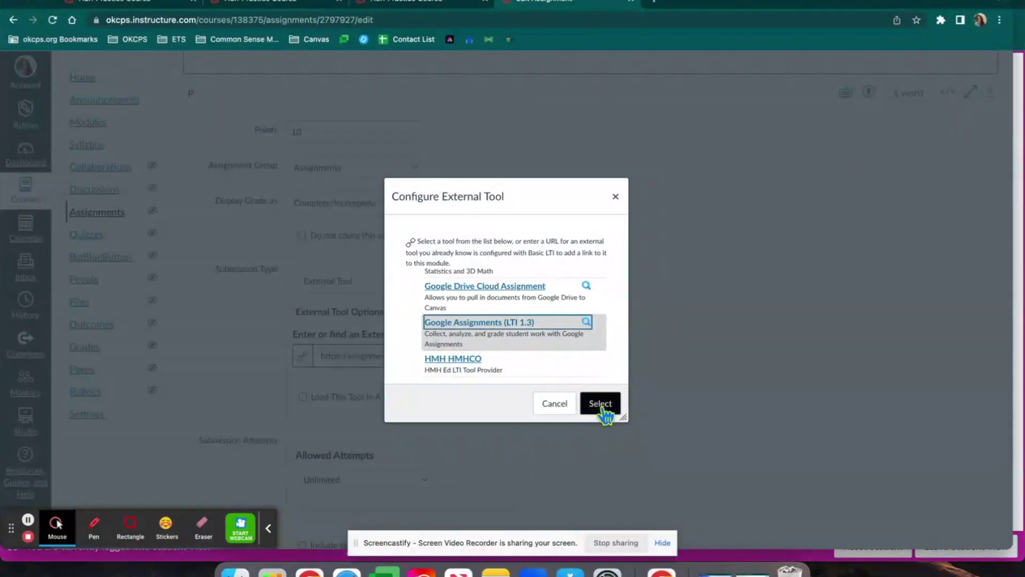
scroll(585, 362, "down", 4)
scroll(588, 360, "up", 2)
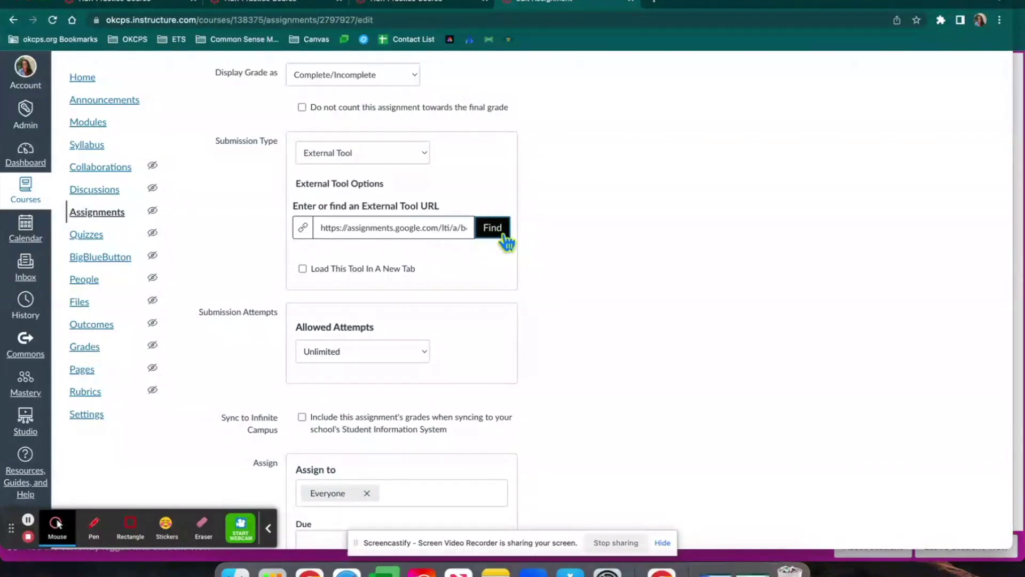
left_click(500, 235)
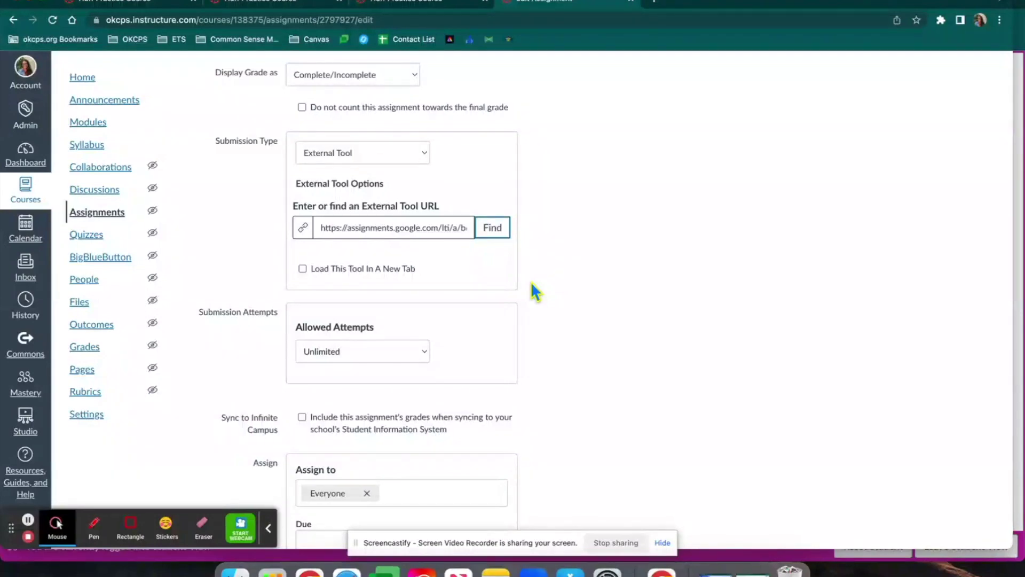
left_click(491, 232)
scroll(527, 284, "down", 3)
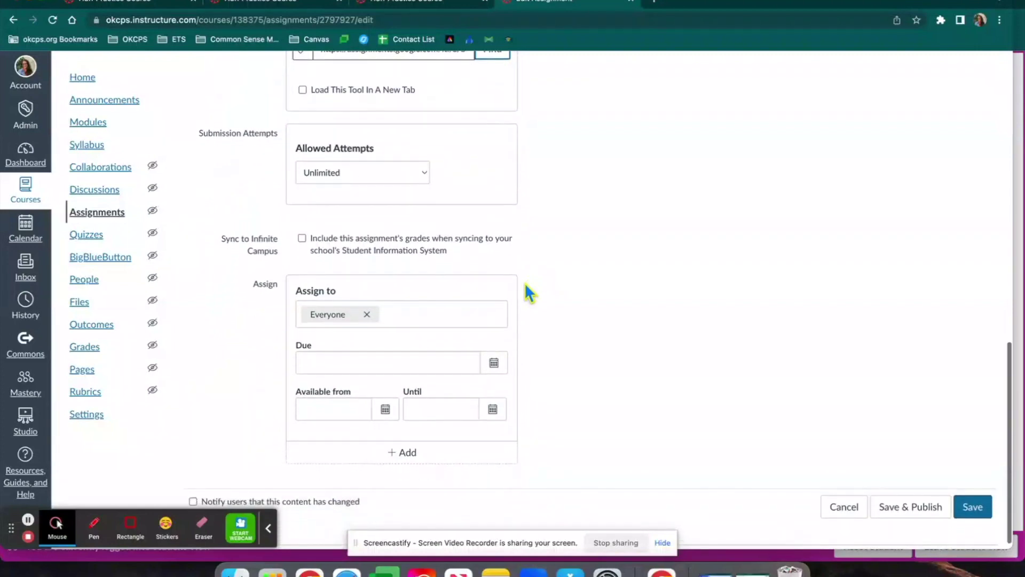
Set the due date to Dec 16, 2022 at 4:00 PM
left_click(493, 353)
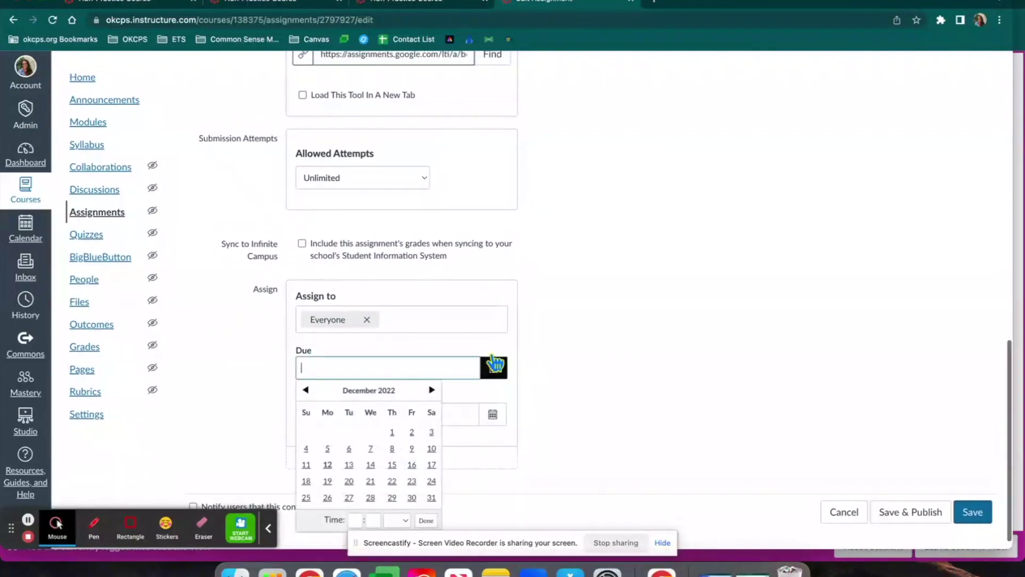
left_click(412, 466)
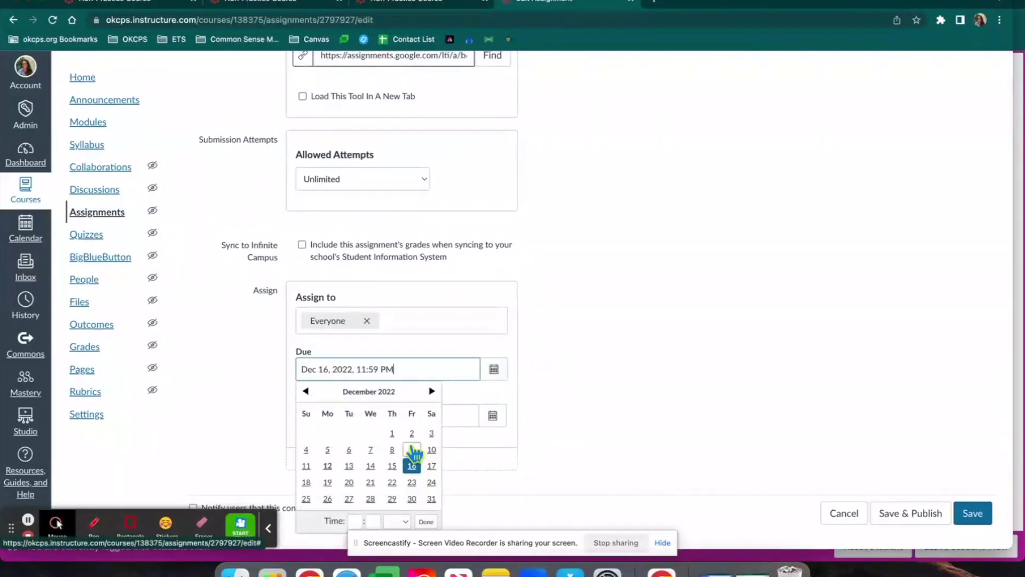
left_click(355, 521)
type("4")
key("Tab")
type("00")
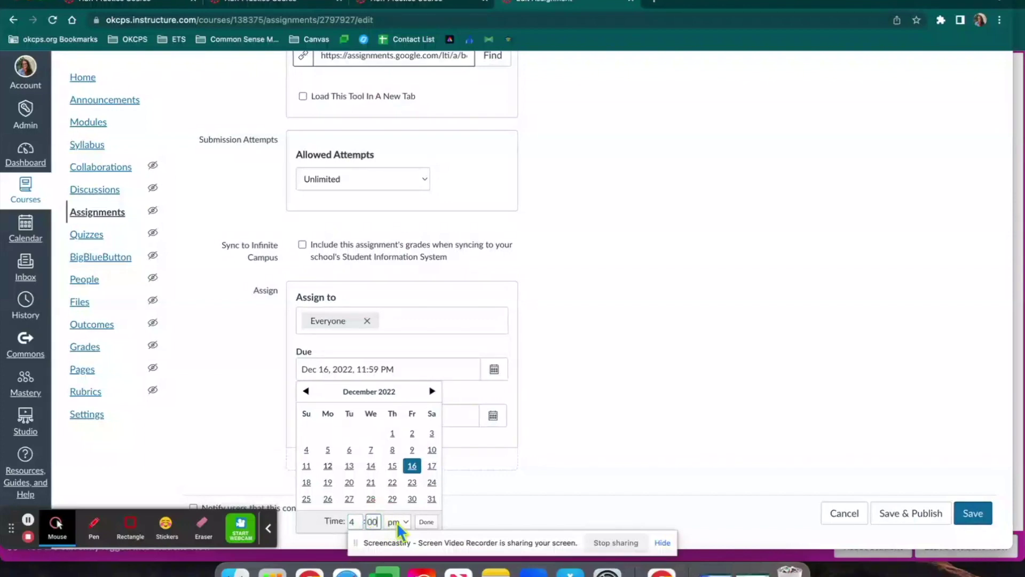
left_click(426, 522)
Make the assignment available from Dec 16 at 1:00 AM
left_click(377, 415)
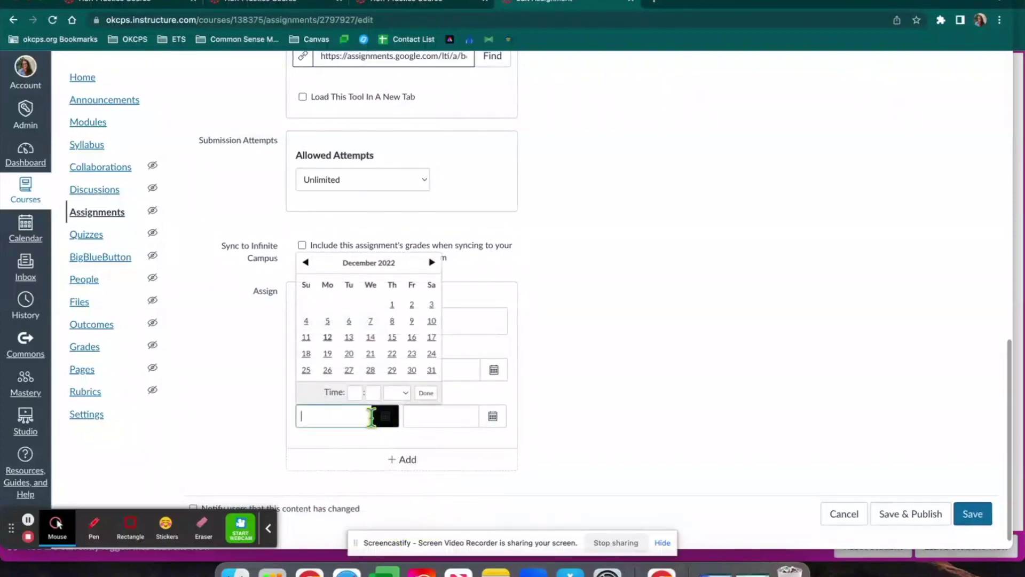
left_click(411, 337)
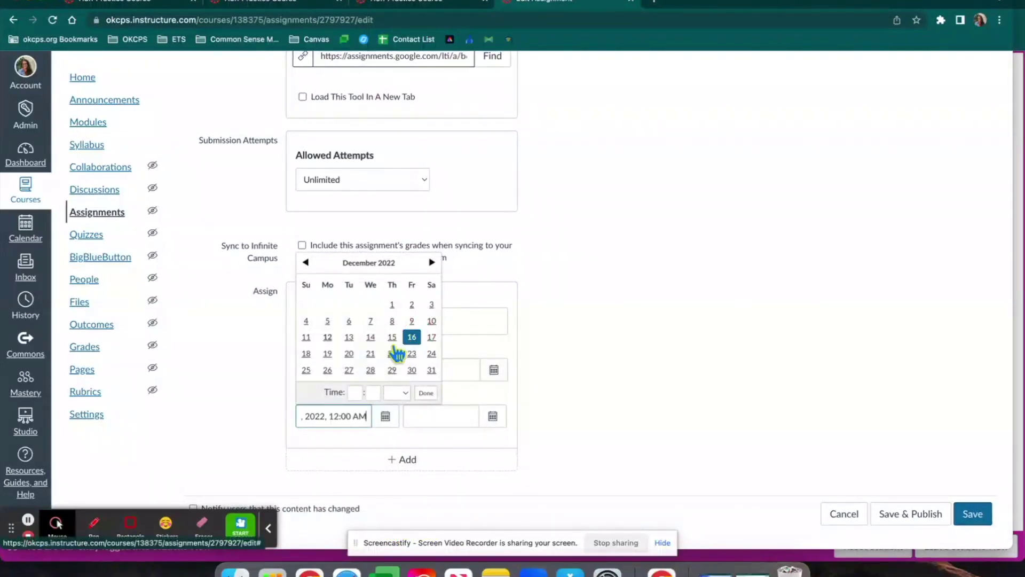
left_click(353, 393)
type("10")
left_click(372, 393)
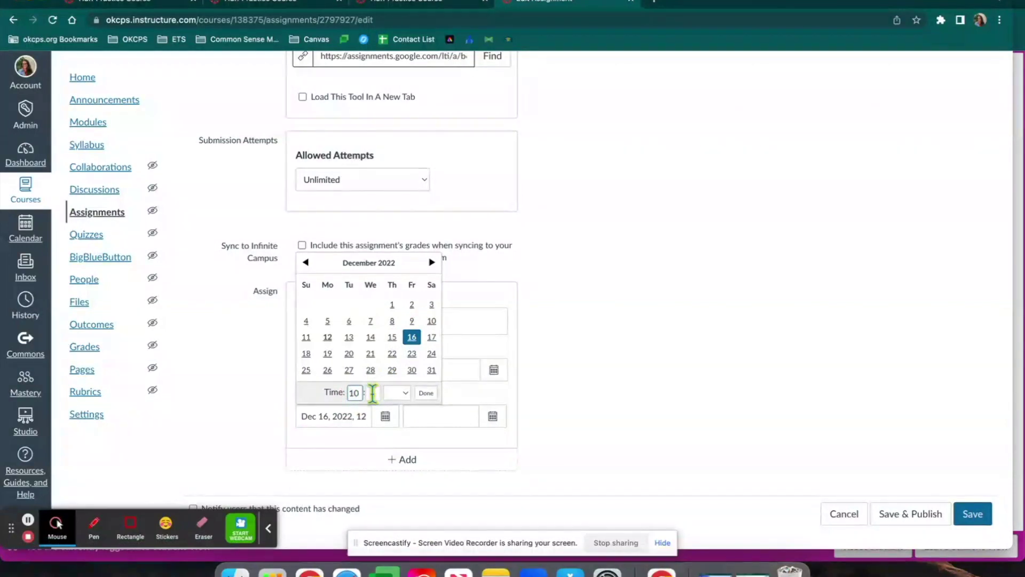
type("00")
left_click(397, 393)
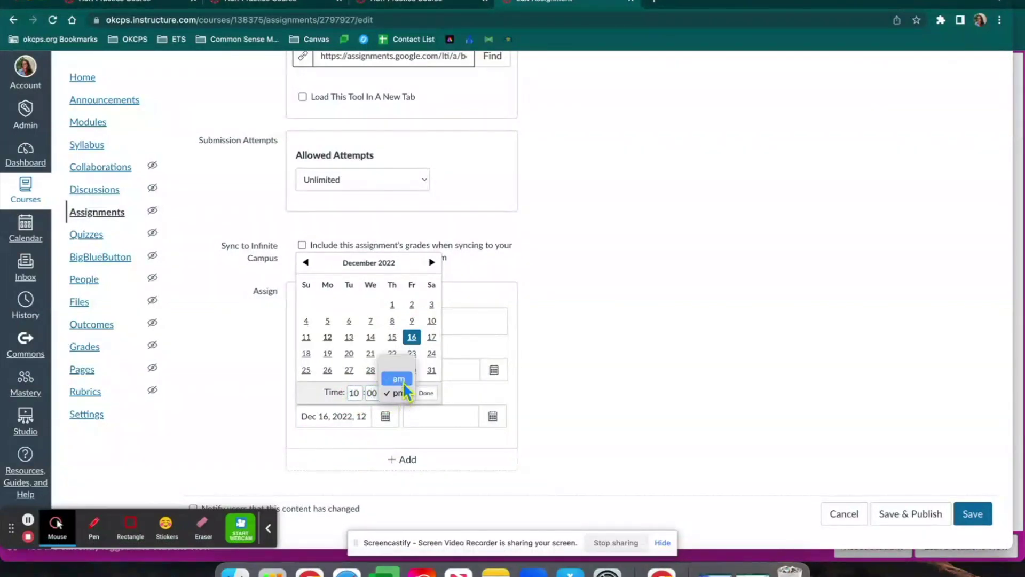
left_click(422, 414)
Set availability until Dec 16 at 4:00, then Save & Publish the assignment
type("4:00 PM")
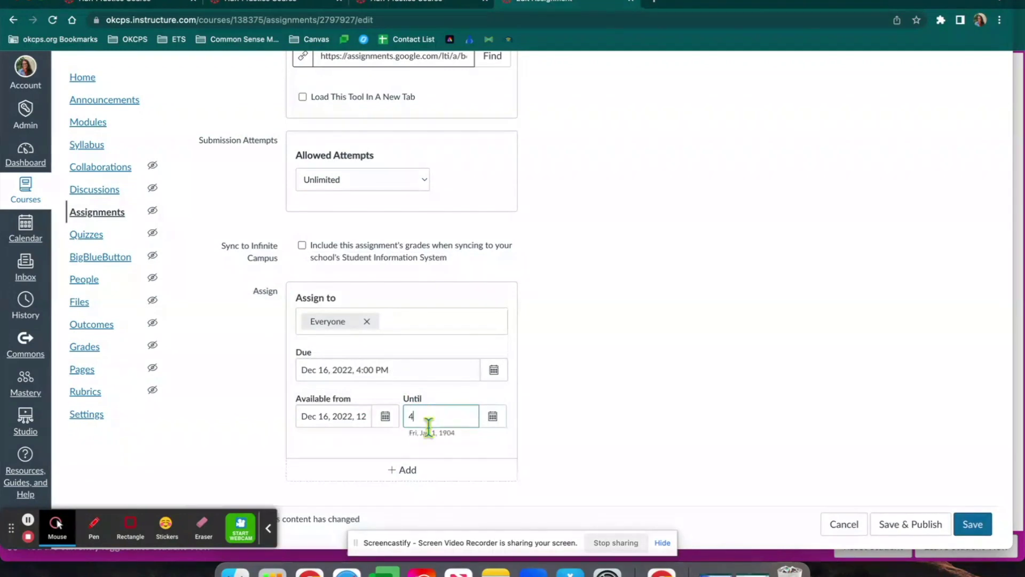
left_click(493, 416)
left_click(519, 337)
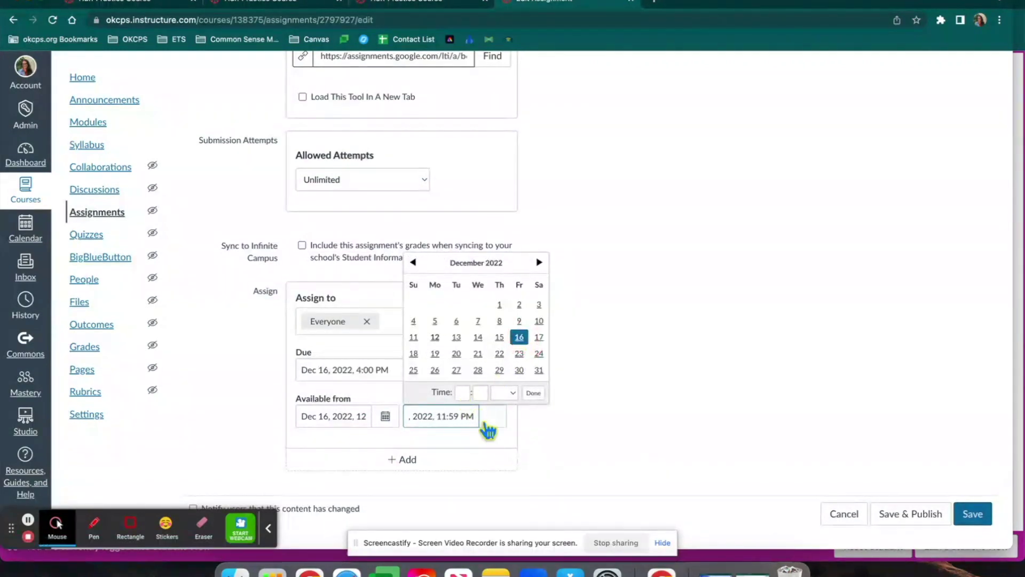
left_click(462, 392)
type("4")
left_click(485, 392)
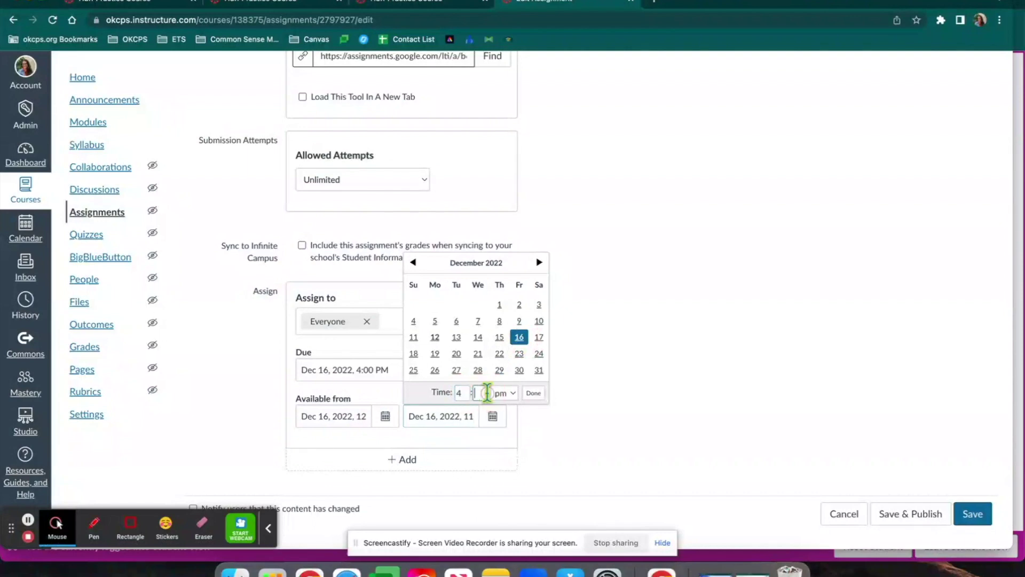
type("00")
left_click(534, 393)
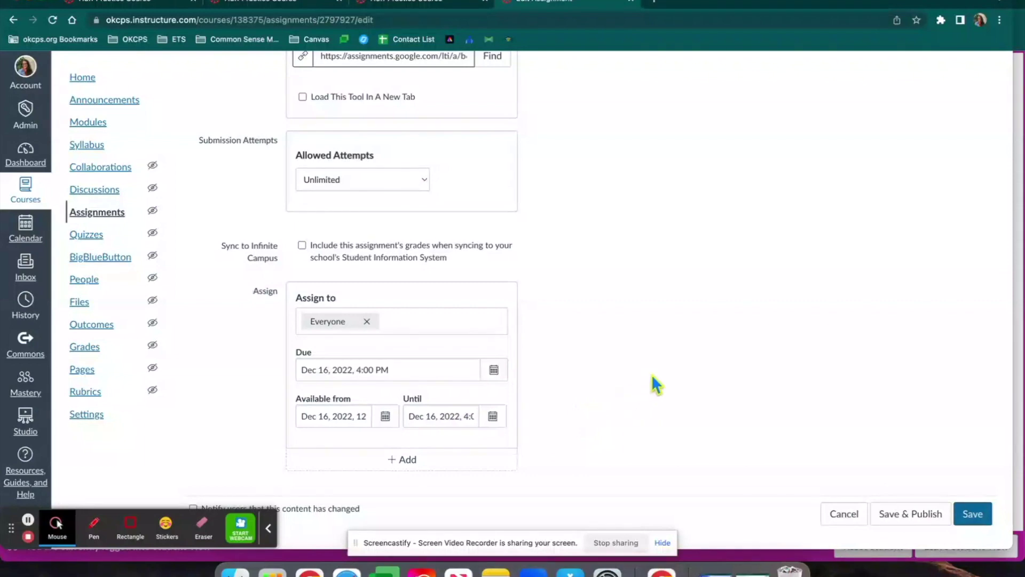
left_click(908, 514)
left_click(917, 521)
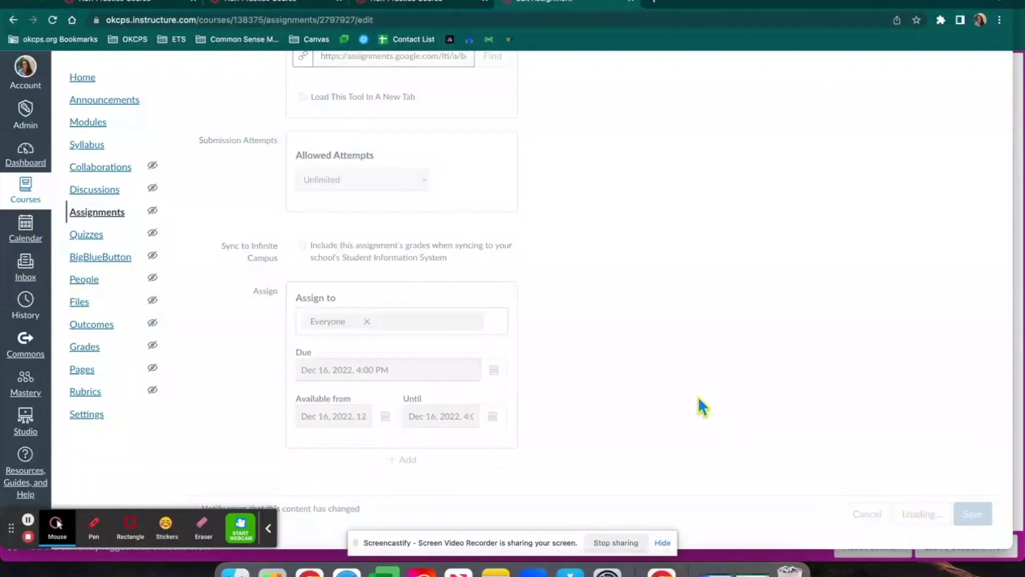